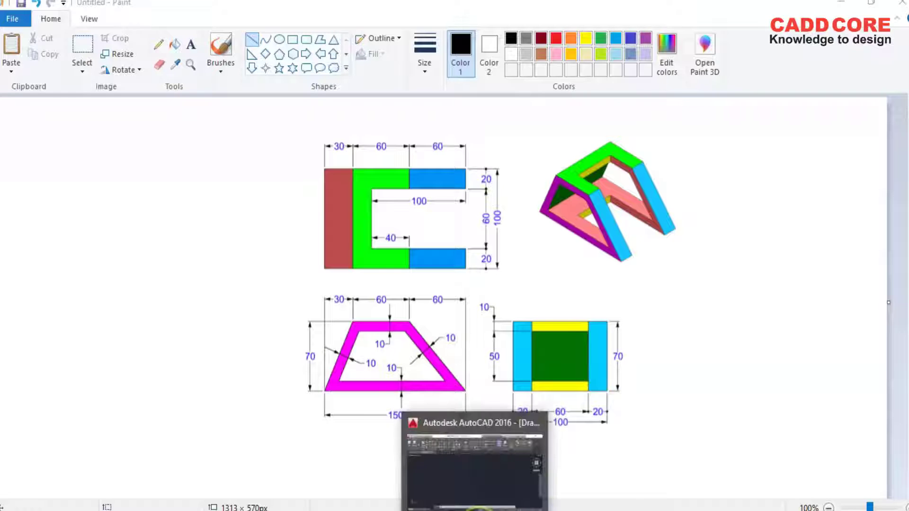
In AutoCAD's Left view, draw the 150-unit base line
click(478, 508)
click(575, 63)
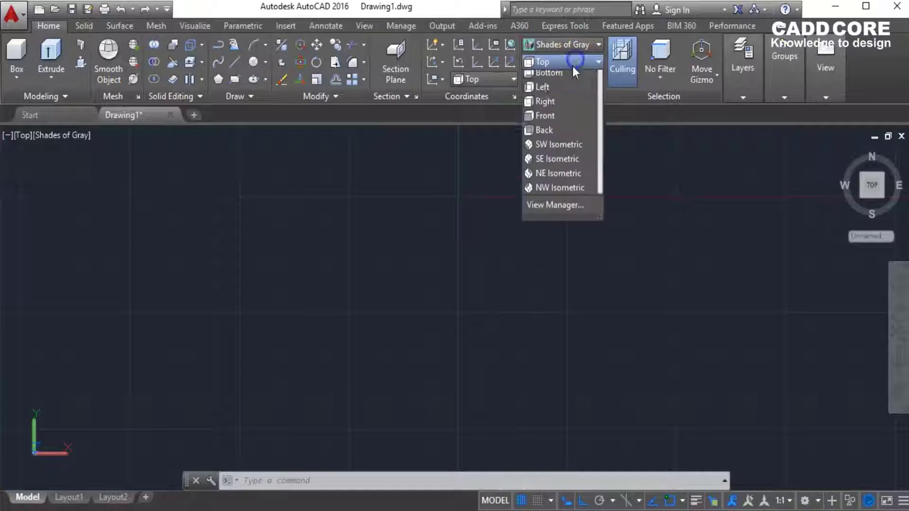
click(554, 108)
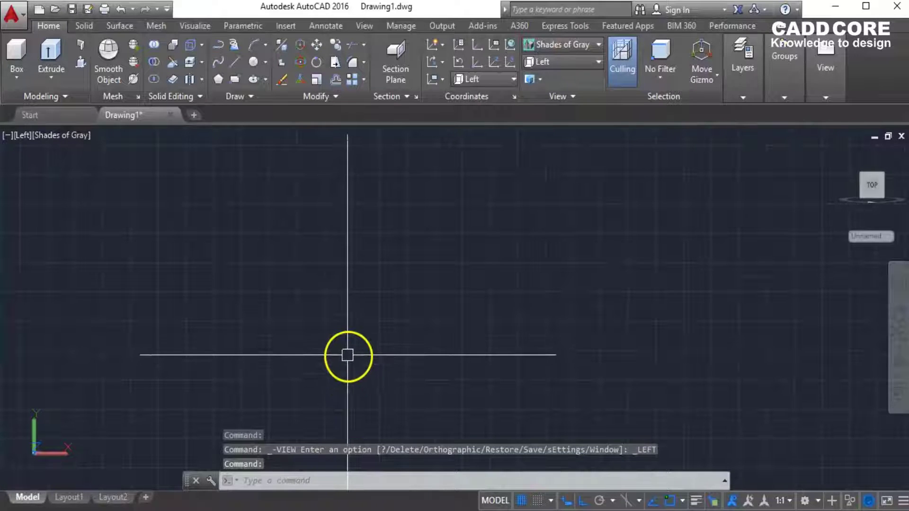
text(l)
key(Return)
click(287, 326)
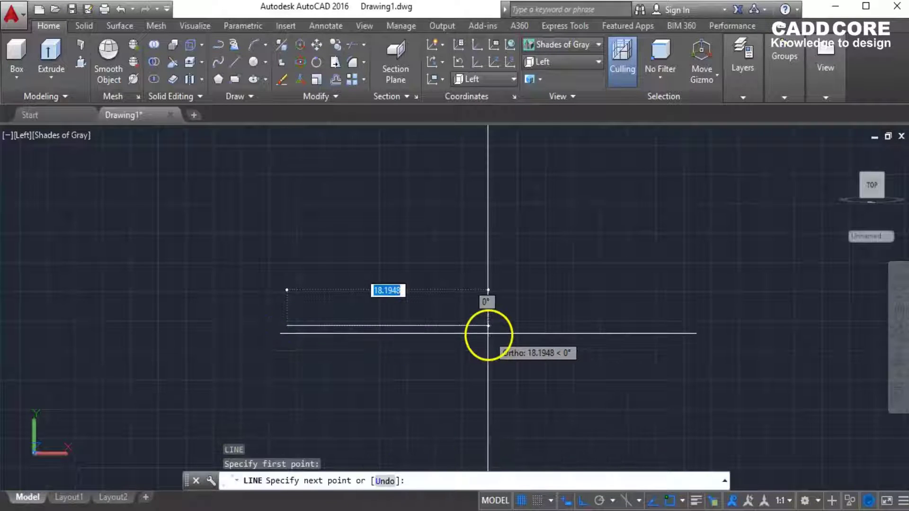
scroll(549, 345, down, 4)
text(1)
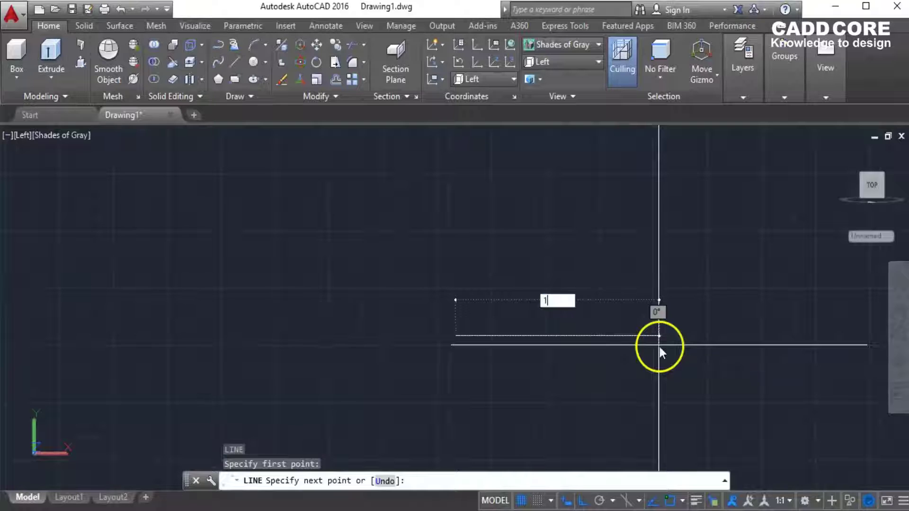
text(50)
key(Return)
key(Escape)
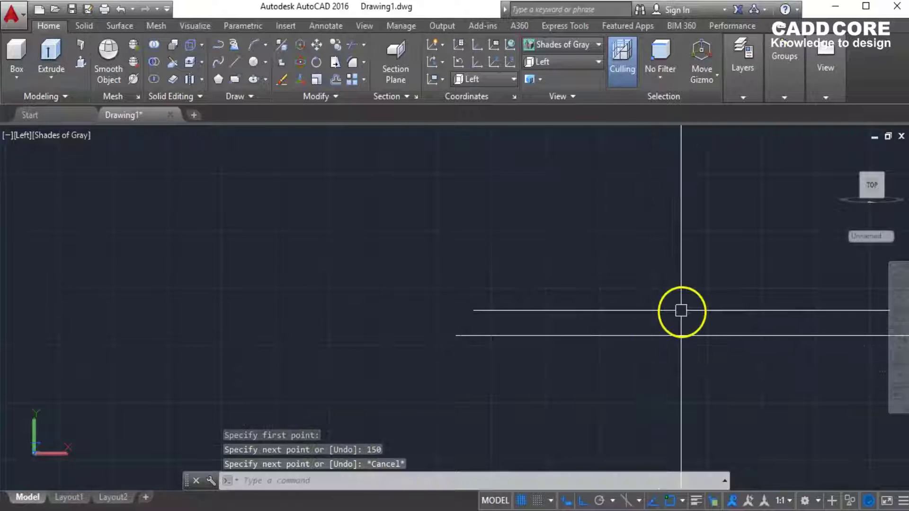
From the base's left end, draw helper lines 70 up and 30 across
scroll(670, 377, down, 3)
scroll(646, 324, up, 3)
mouse_move(622, 307)
middle_down()
mouse_move(426, 337)
mouse_move(278, 373)
mouse_move(232, 356)
middle_up()
text(l)
key(Return)
click(233, 356)
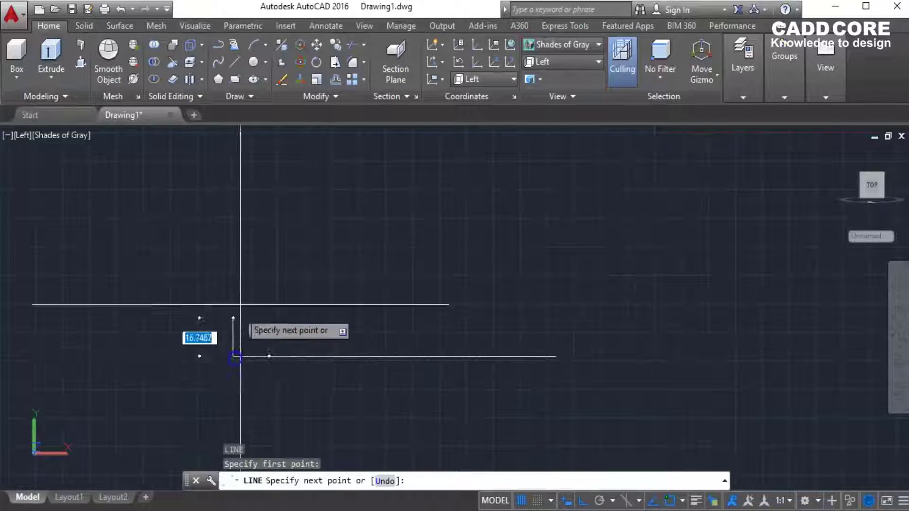
text(7)
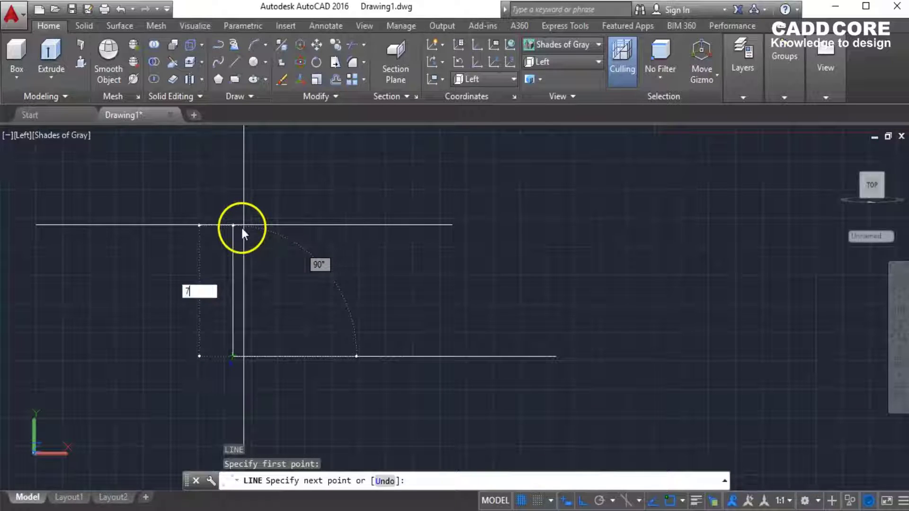
text(0)
key(Return)
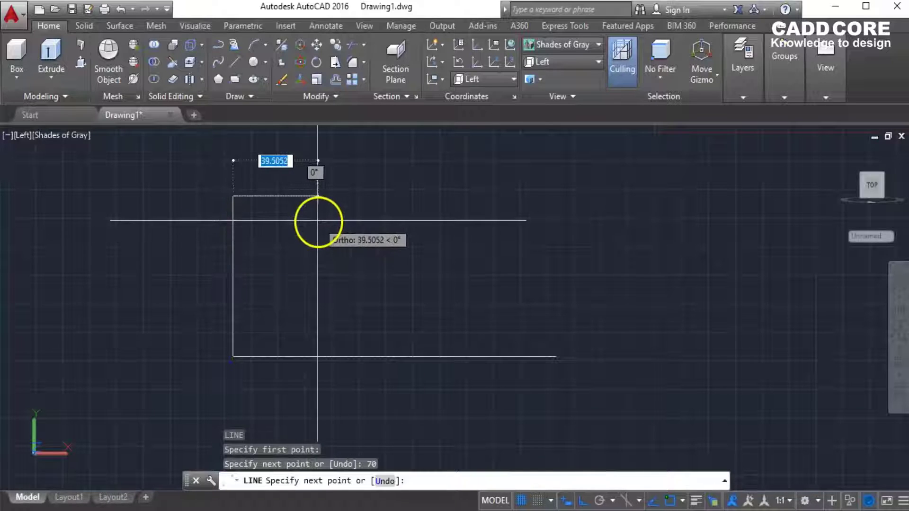
text(30)
key(Return)
key(Escape)
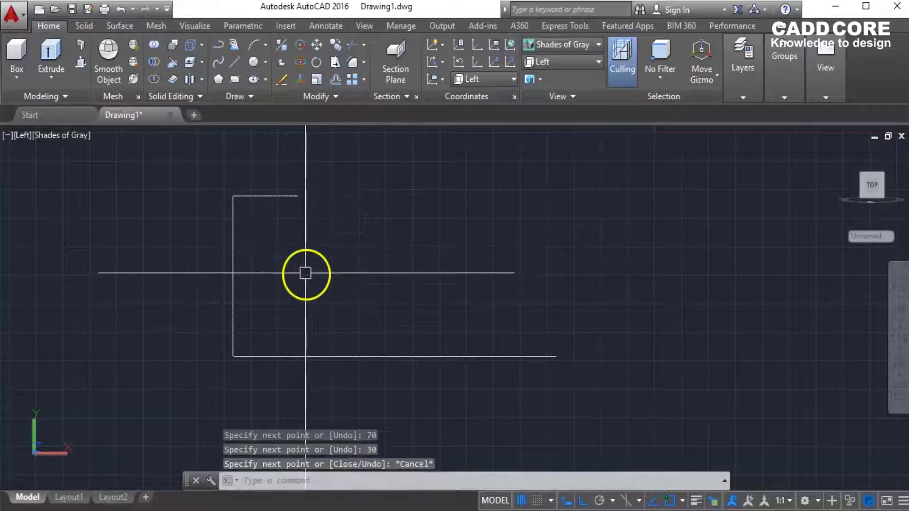
Draw the slanted left side down to the base, then erase the helper lines
text(l)
key(Return)
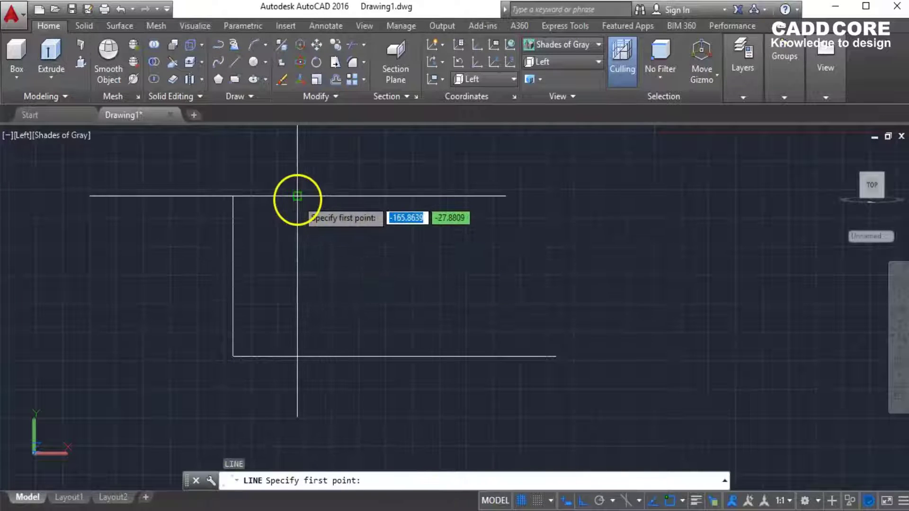
click(297, 196)
click(232, 356)
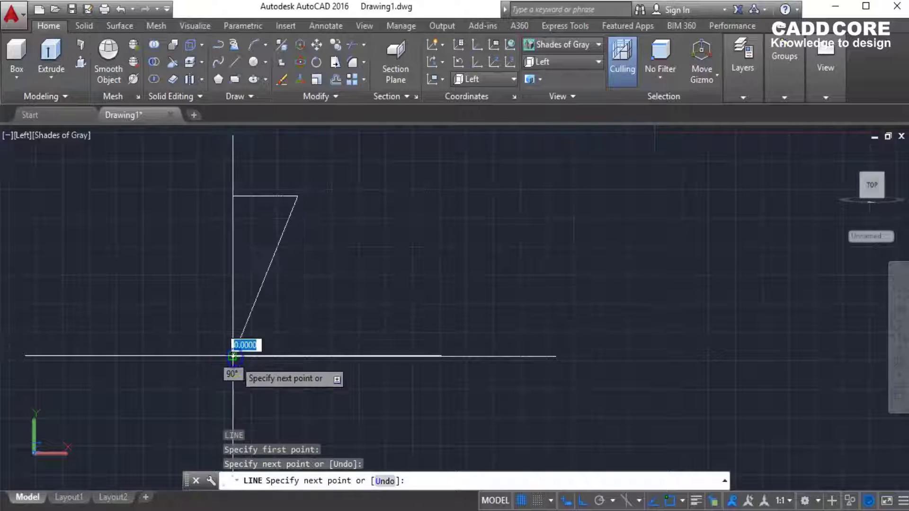
key(Escape)
click(238, 218)
click(213, 217)
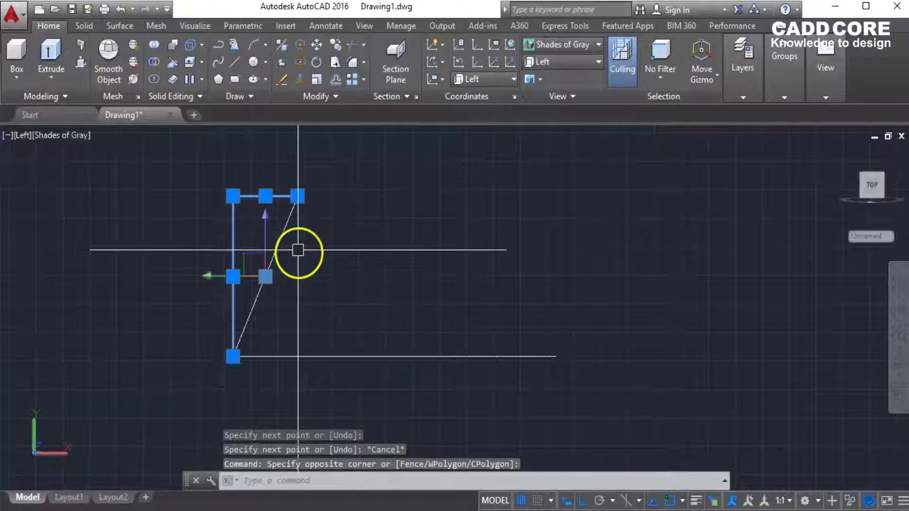
key(Delete)
Draw the 60-unit top edge and the right side down to the base's end
middle_drag(425, 279, 384, 346)
text(l)
key(Return)
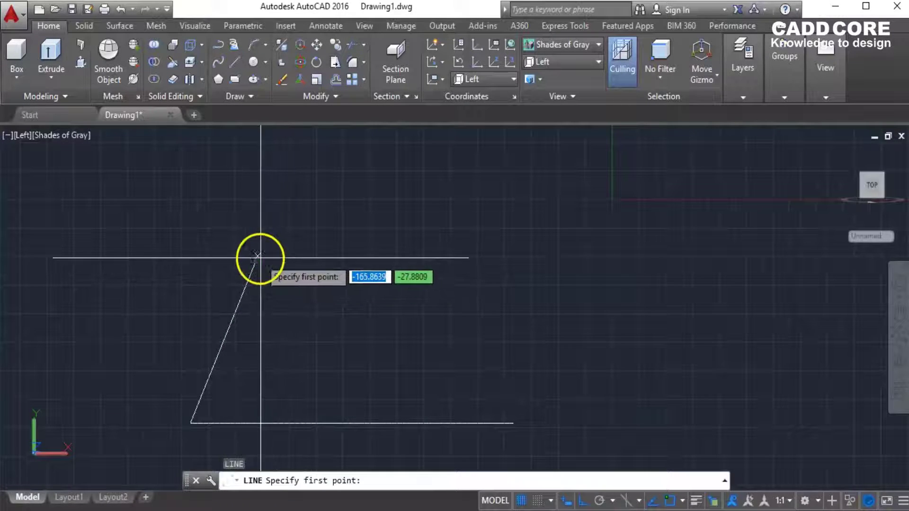
click(254, 263)
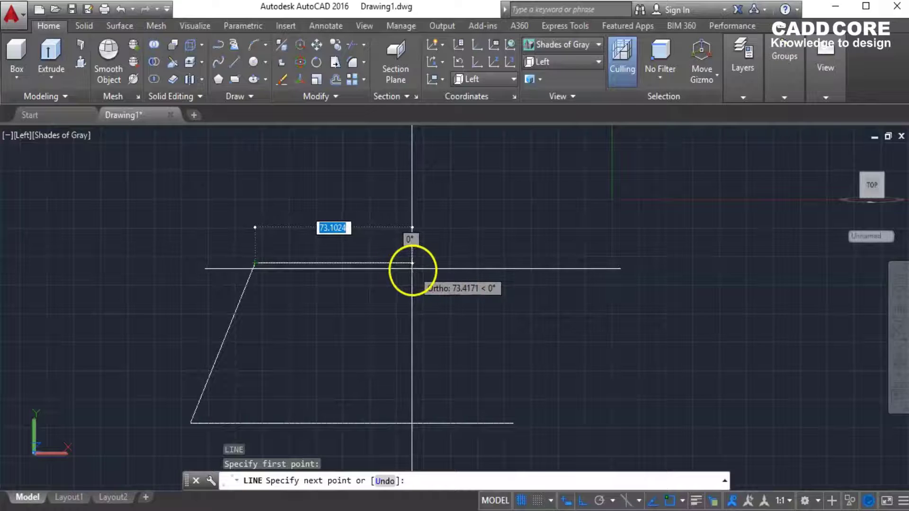
text(60)
key(Return)
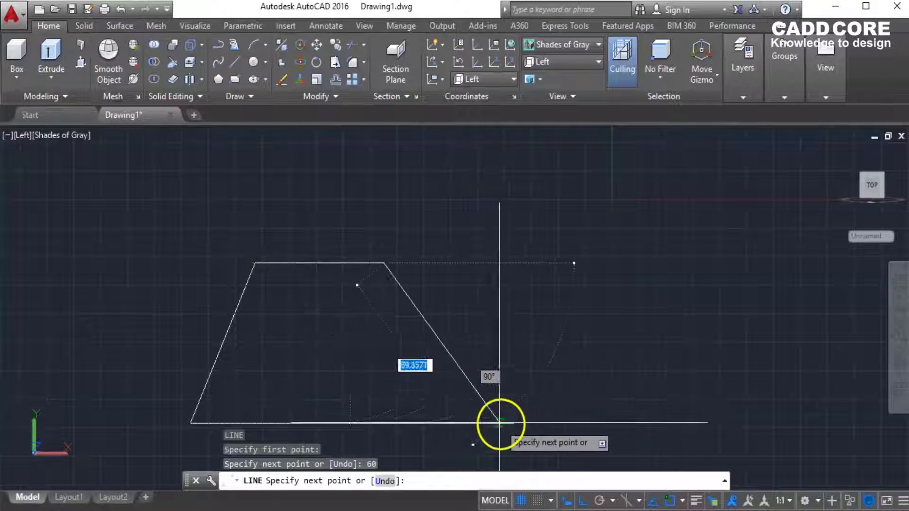
click(513, 423)
key(Escape)
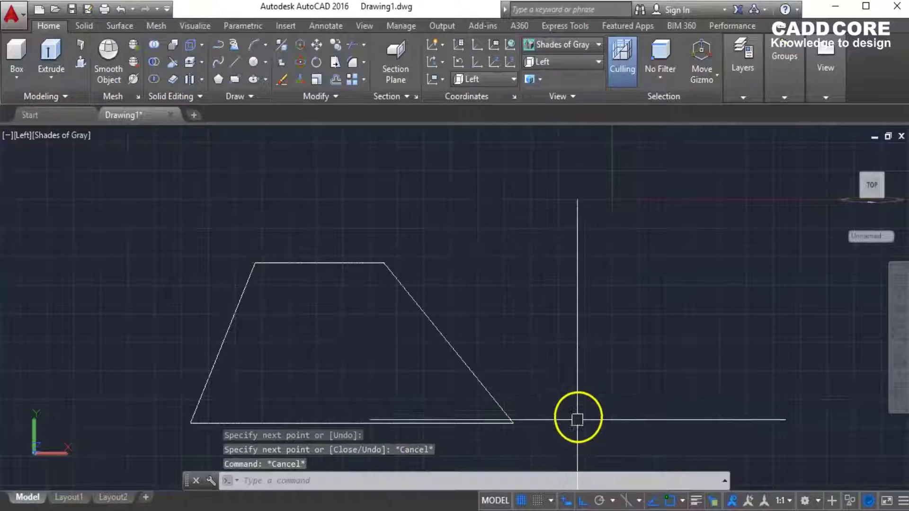
middle_drag(578, 420, 727, 297)
scroll(727, 297, down, 2)
click(741, 180)
Join the four trapezoid edges into a single polyline with J
click(480, 339)
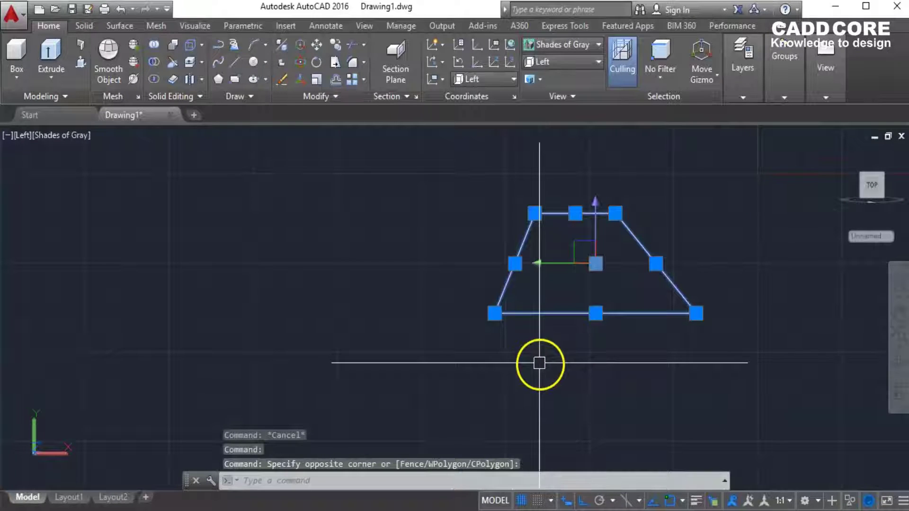
text(j)
key(Return)
click(566, 313)
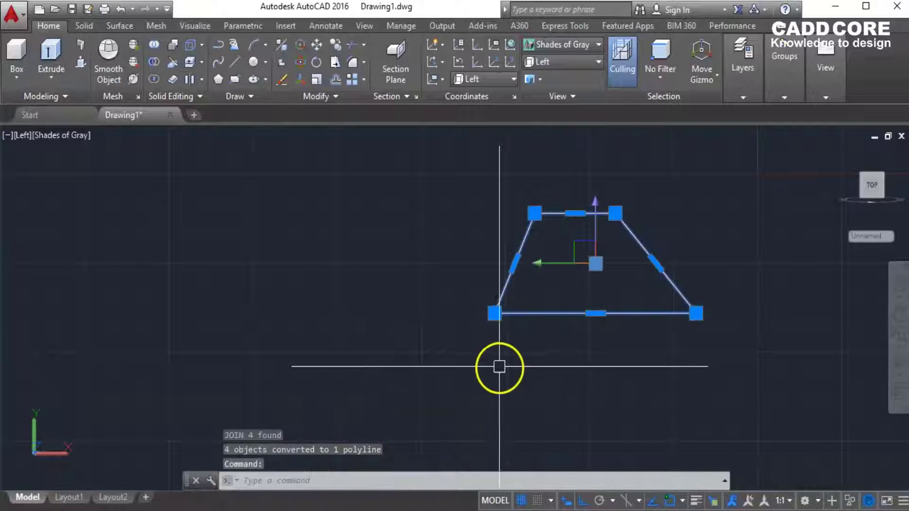
key(Escape)
key(Escape)
scroll(566, 280, up, 2)
scroll(485, 291, down, 1)
scroll(479, 215, up, 1)
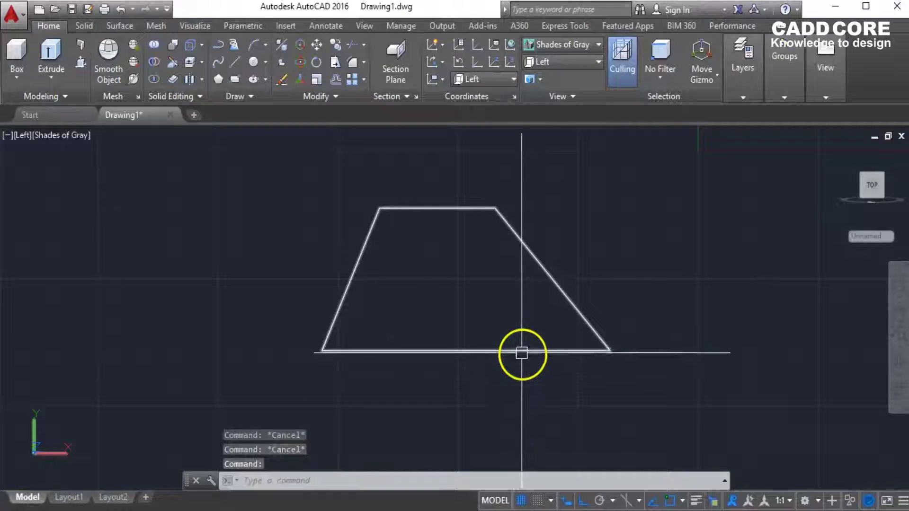
Offset the trapezoid outline 10 units inward to create the inner copy
key(Return)
text(1)
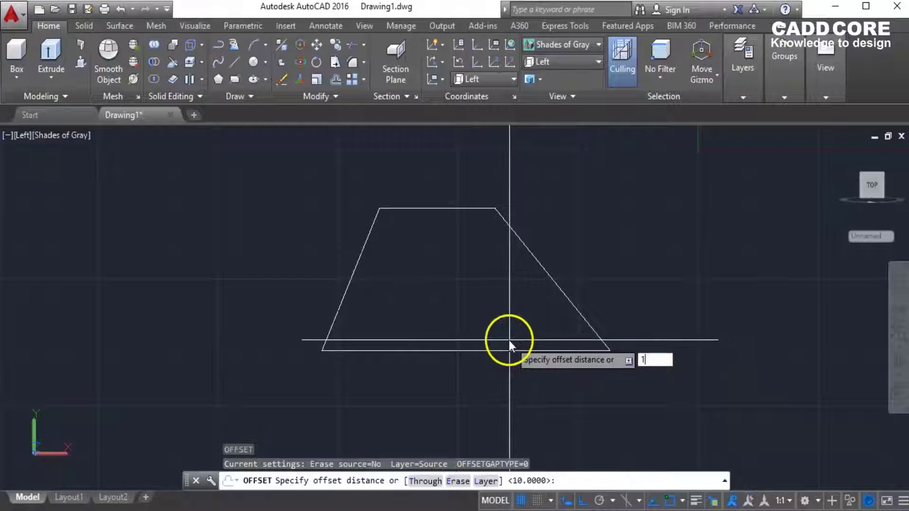
text(0)
key(Return)
click(463, 208)
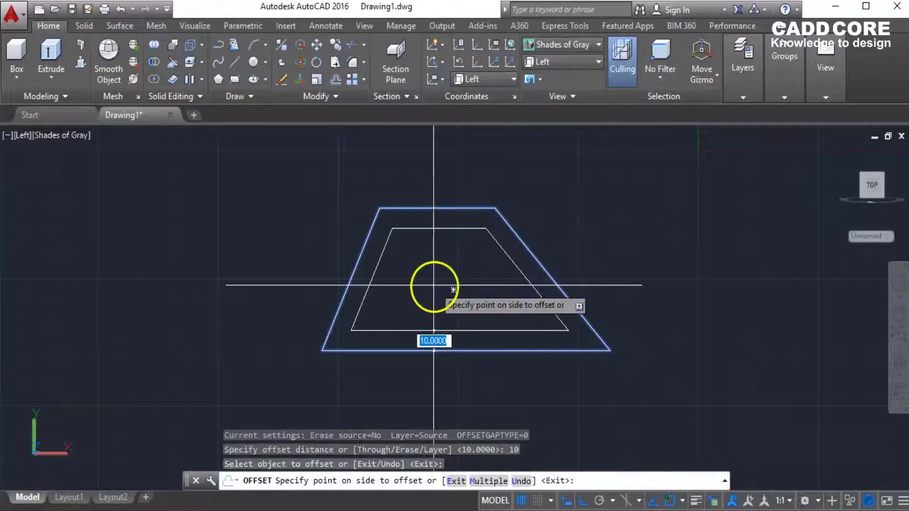
click(432, 280)
key(Escape)
key(Escape)
key(Escape)
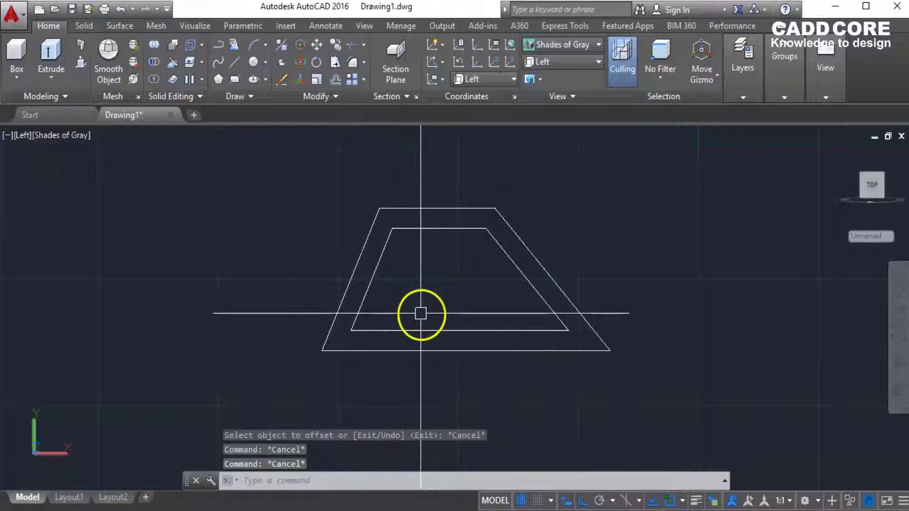
key(Escape)
scroll(422, 334, up, 1)
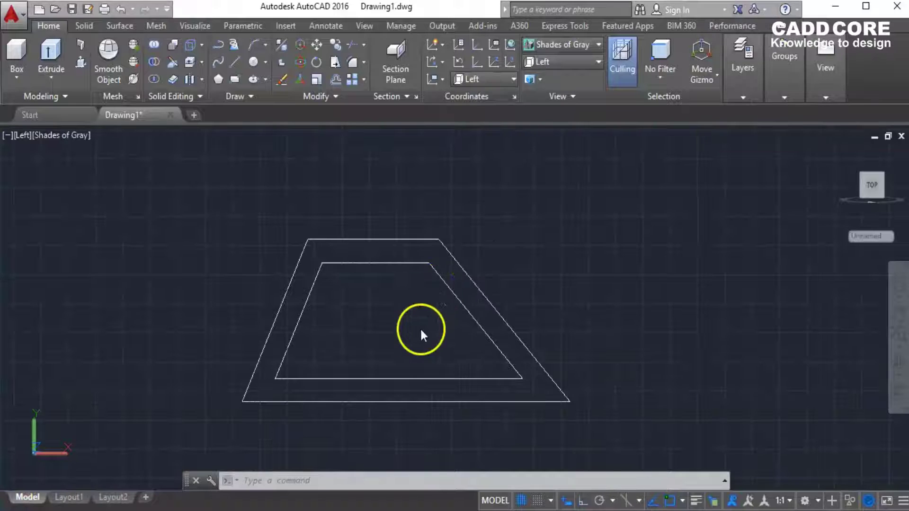
Switch to the SW Isometric view and zoom in on the trapezoids
click(583, 66)
click(569, 165)
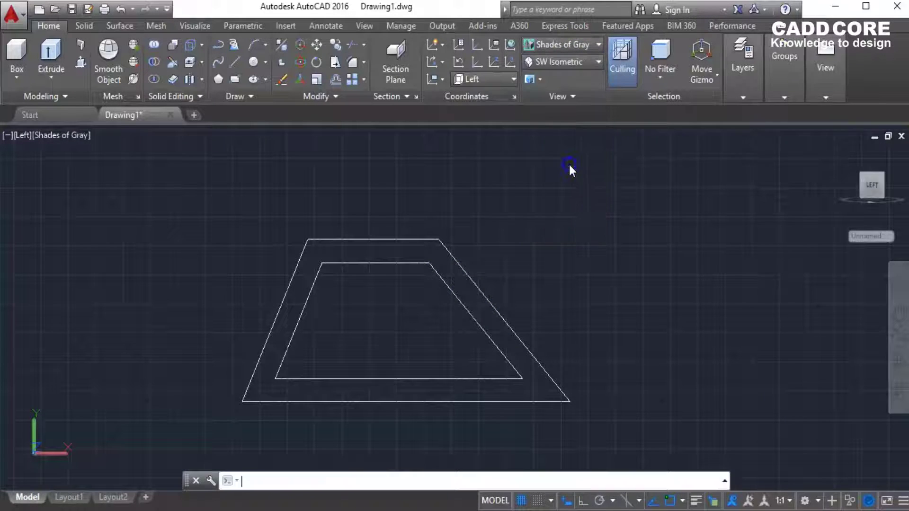
scroll(616, 303, up, 2)
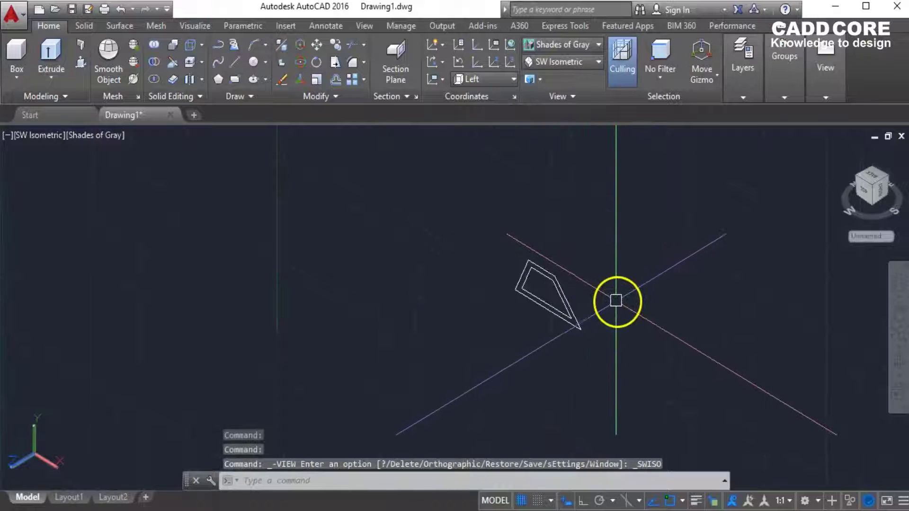
scroll(599, 298, up, 2)
scroll(568, 256, up, 1)
scroll(520, 246, up, 2)
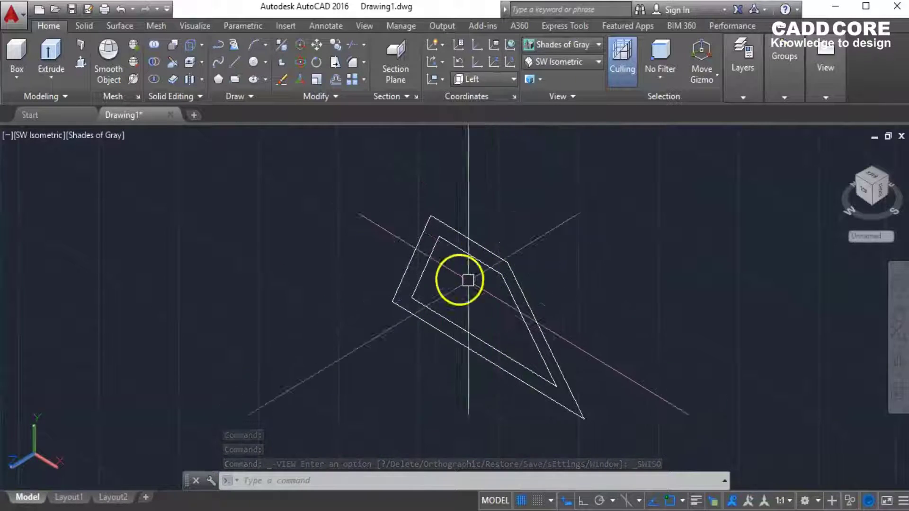
Start Presspull and pick the band between the two trapezoids
click(82, 61)
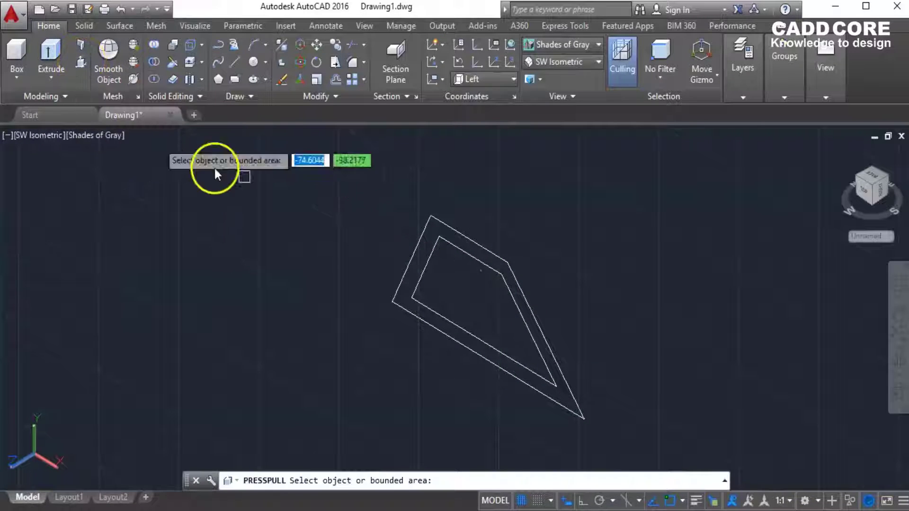
scroll(473, 266, up, 2)
scroll(472, 262, up, 1)
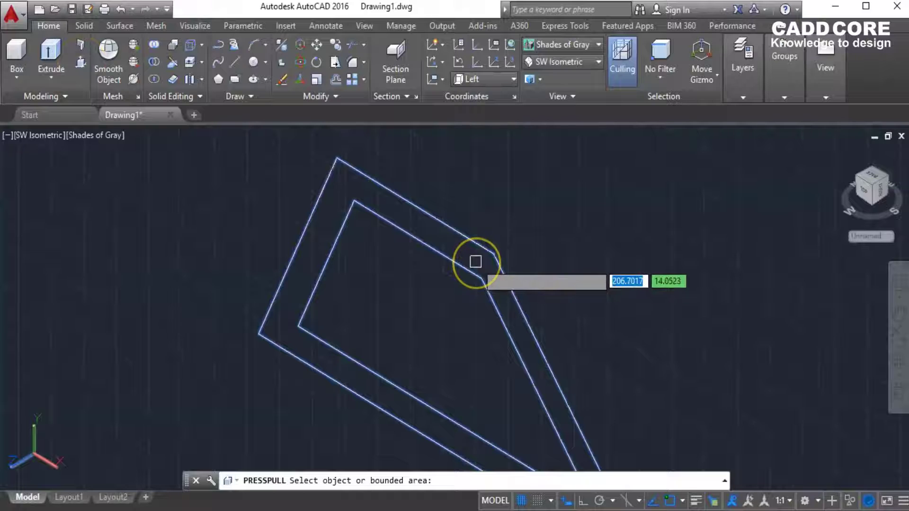
click(476, 262)
scroll(521, 247, down, 3)
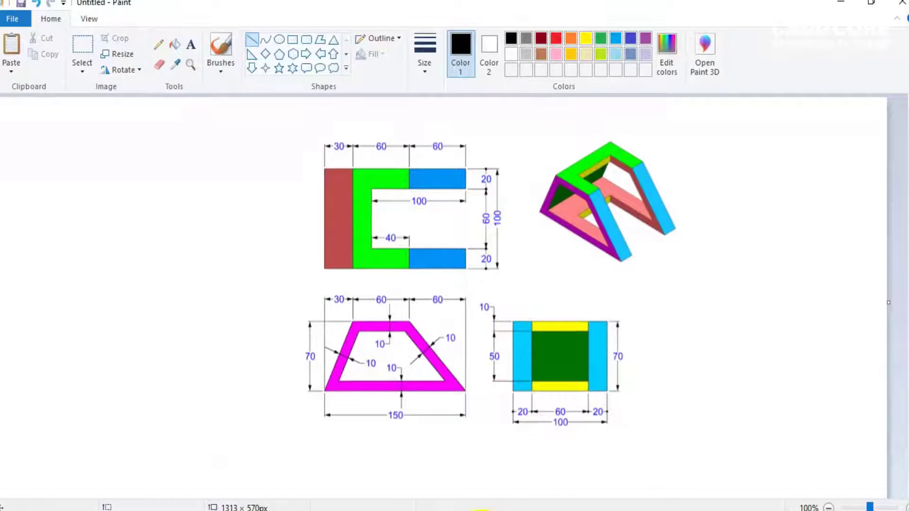
Press-pull the band 100 units into a solid and reset the UCS to World
text(1)
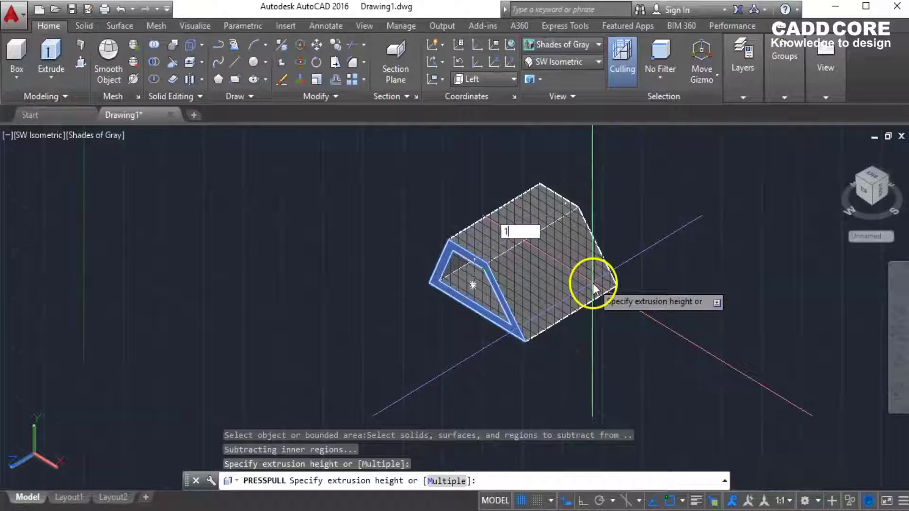
text(00)
key(Return)
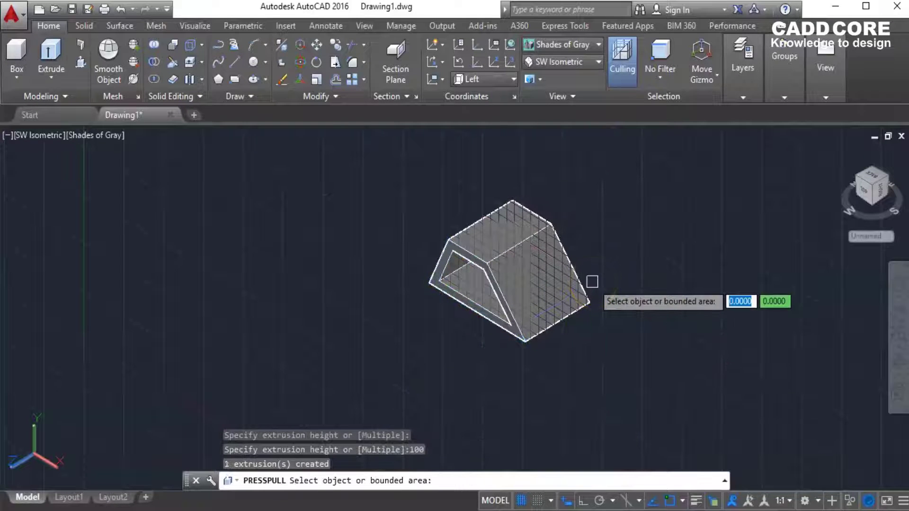
key(Escape)
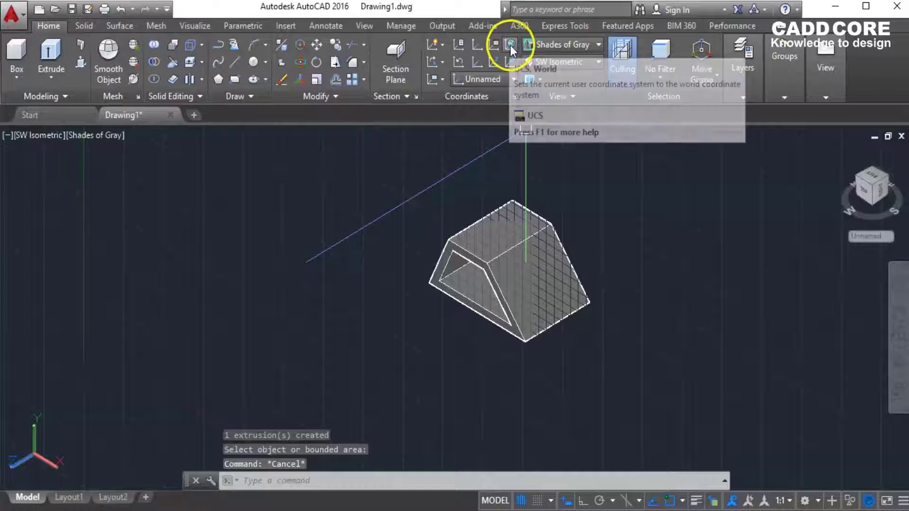
click(510, 45)
scroll(587, 284, up, 1)
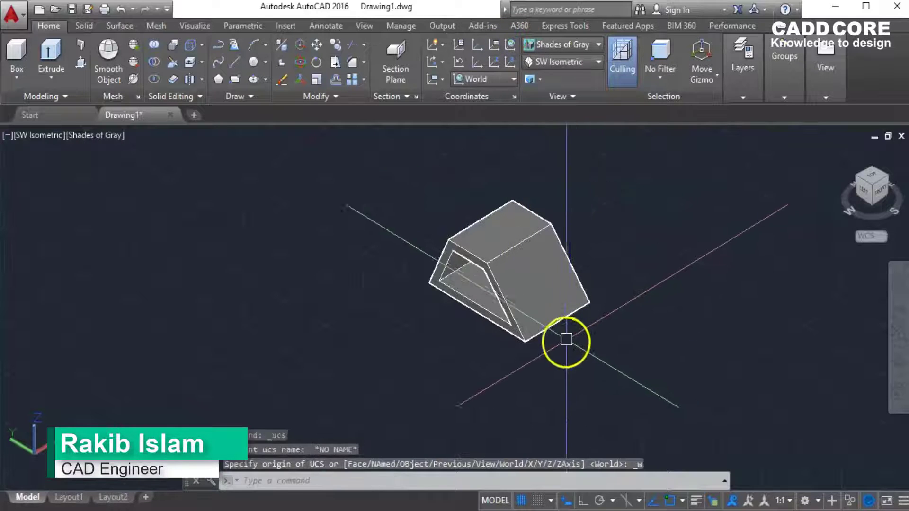
scroll(568, 341, up, 2)
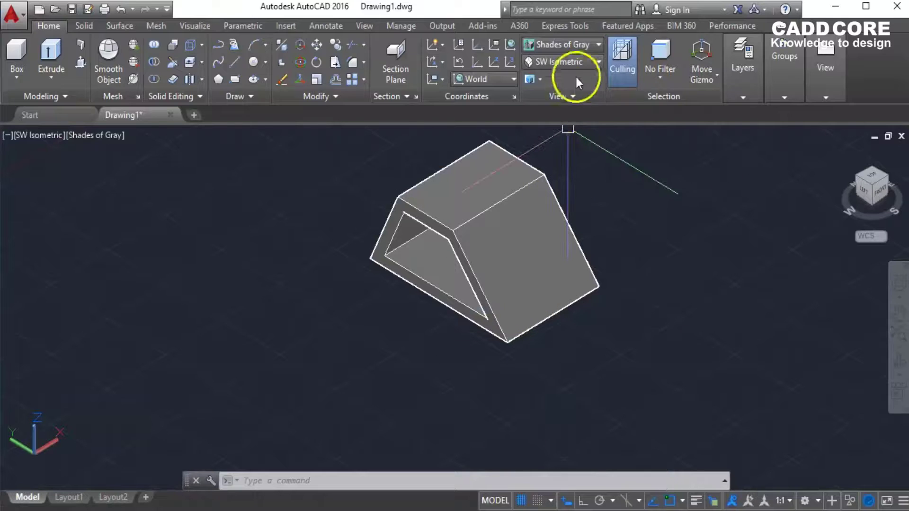
Show the frame from the Bottom view in the 2D Wireframe visual style
click(585, 62)
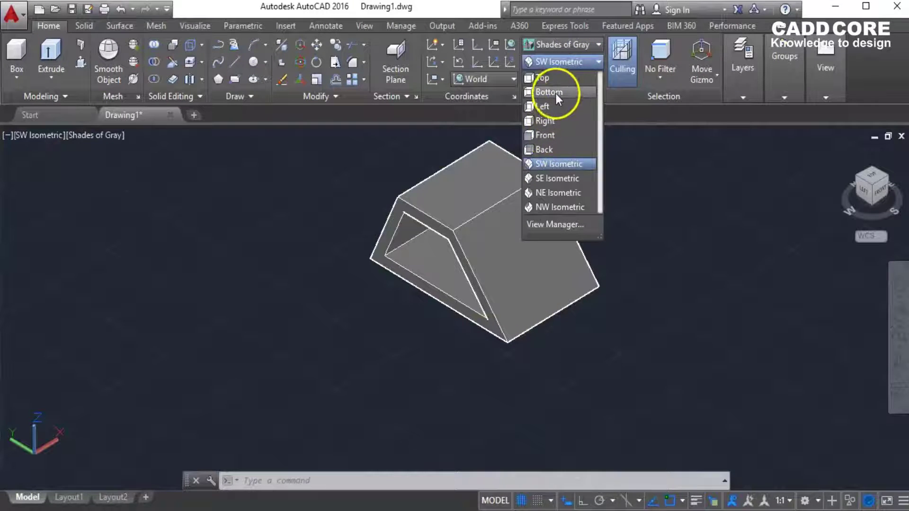
click(555, 93)
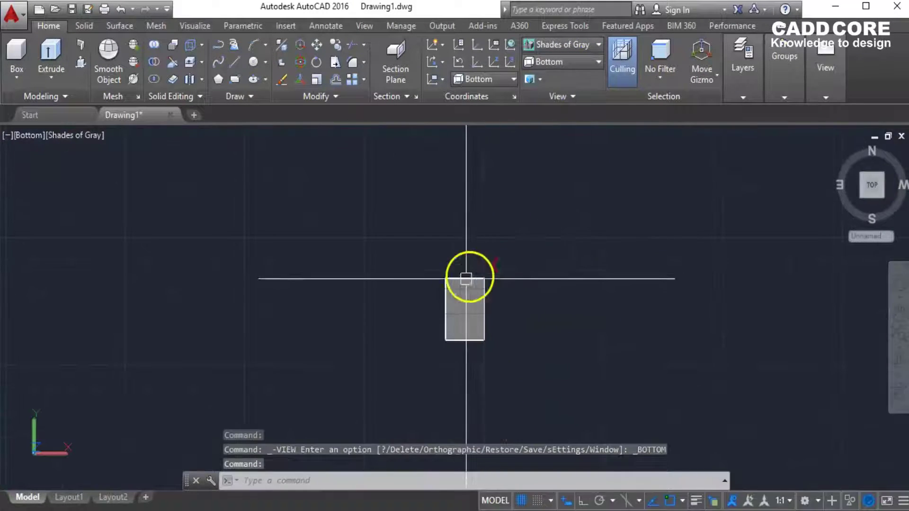
scroll(472, 318, up, 3)
click(560, 45)
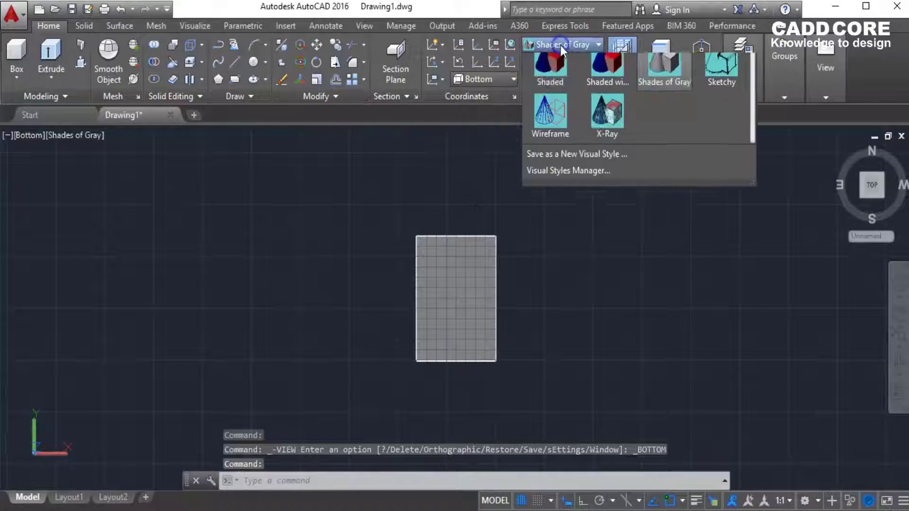
click(552, 78)
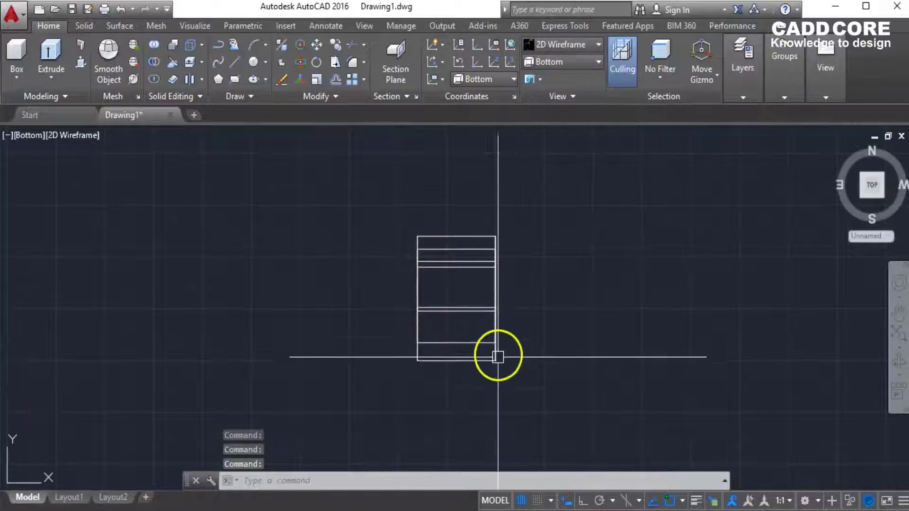
scroll(475, 388, up, 2)
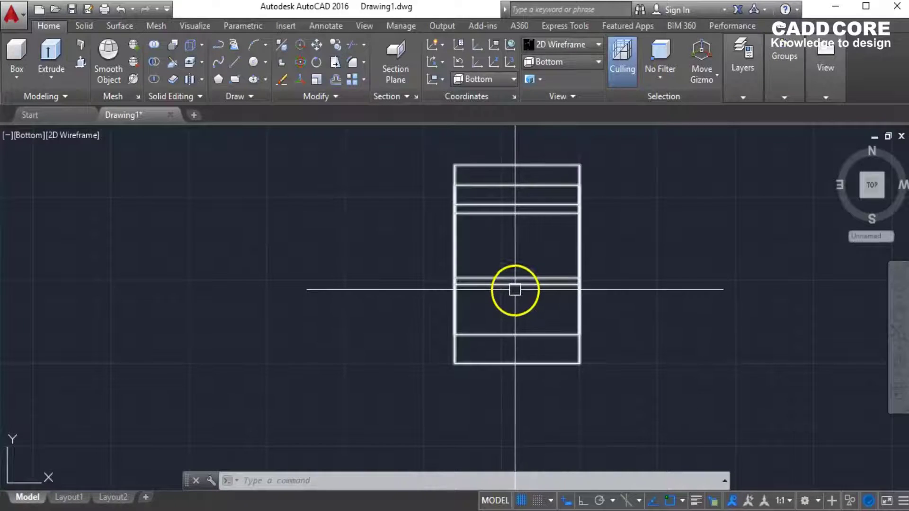
Briefly orbit in Shades of Gray, then return to Bottom view in 2D Wireframe
click(566, 61)
click(560, 43)
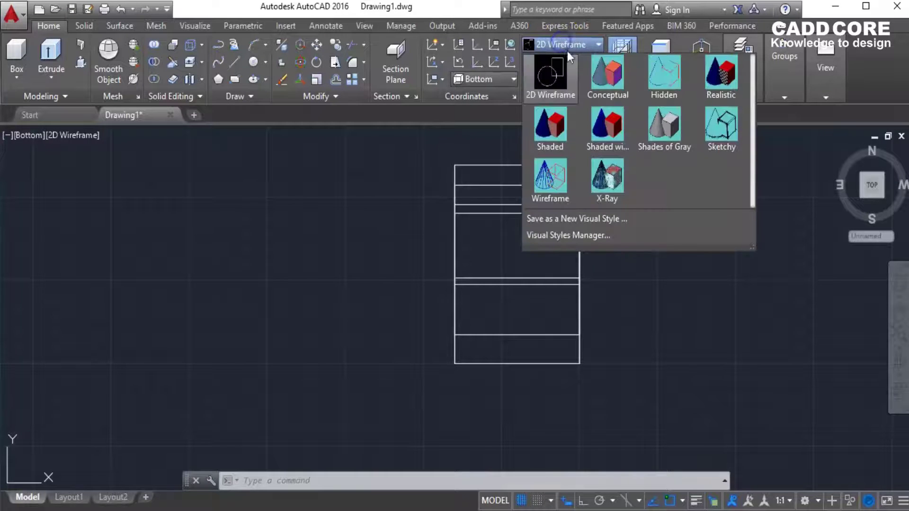
click(664, 124)
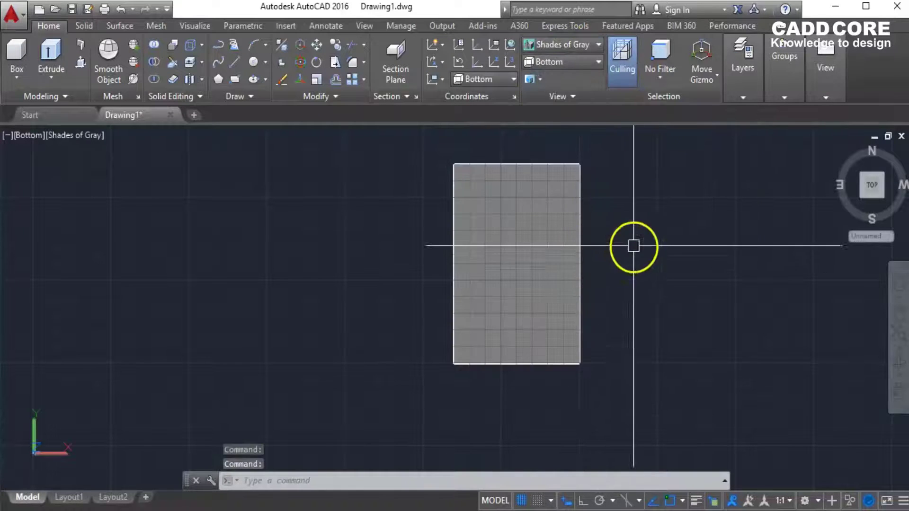
mouse_move(633, 246)
shift+middle_down()
mouse_move(629, 351)
mouse_move(592, 438)
mouse_move(649, 450)
mouse_move(565, 392)
mouse_move(667, 414)
mouse_move(603, 304)
mouse_move(686, 371)
mouse_move(392, 343)
mouse_move(372, 351)
shift+middle_up()
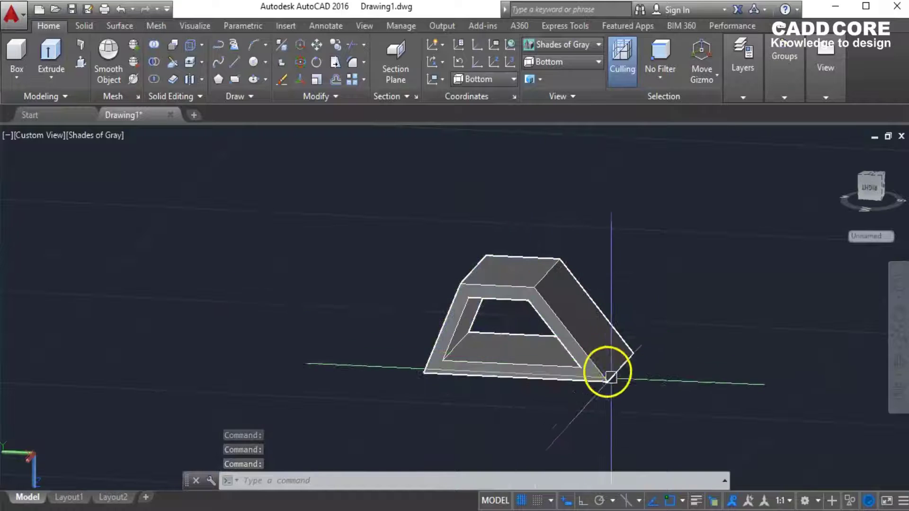
click(579, 62)
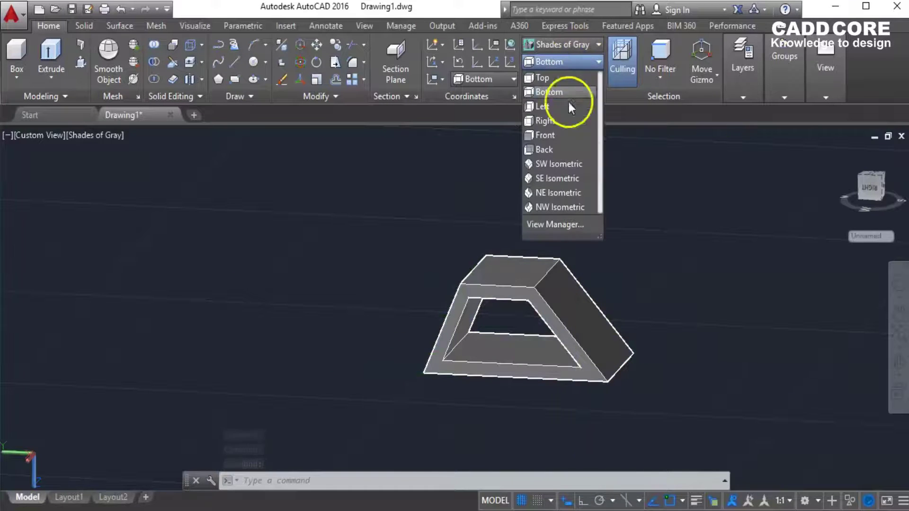
click(550, 91)
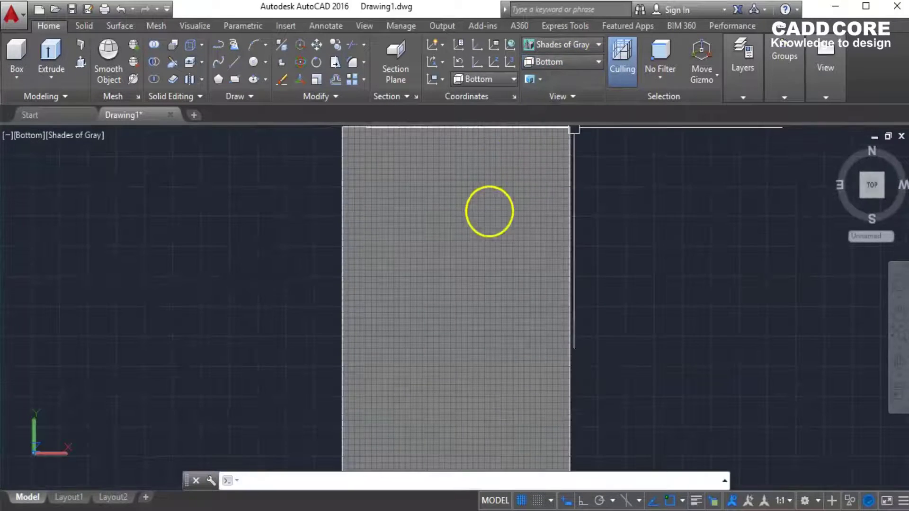
click(549, 47)
click(554, 77)
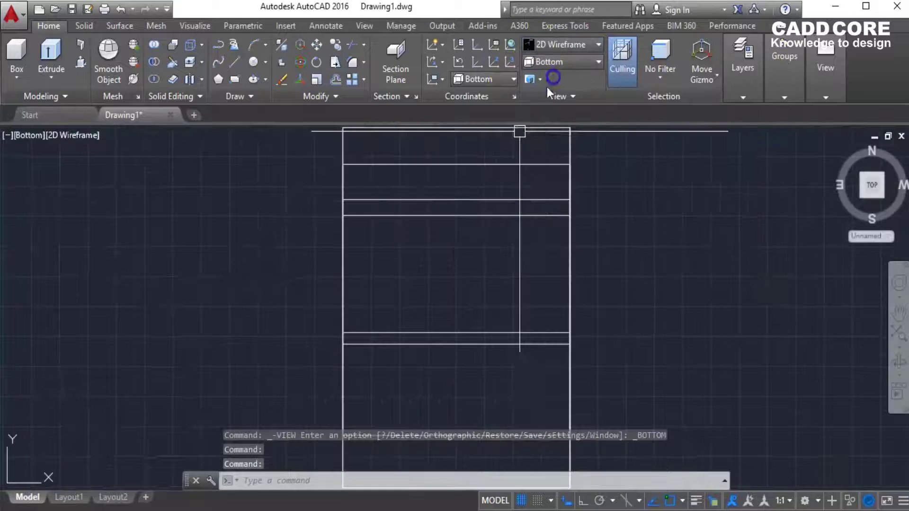
scroll(536, 324, up, 2)
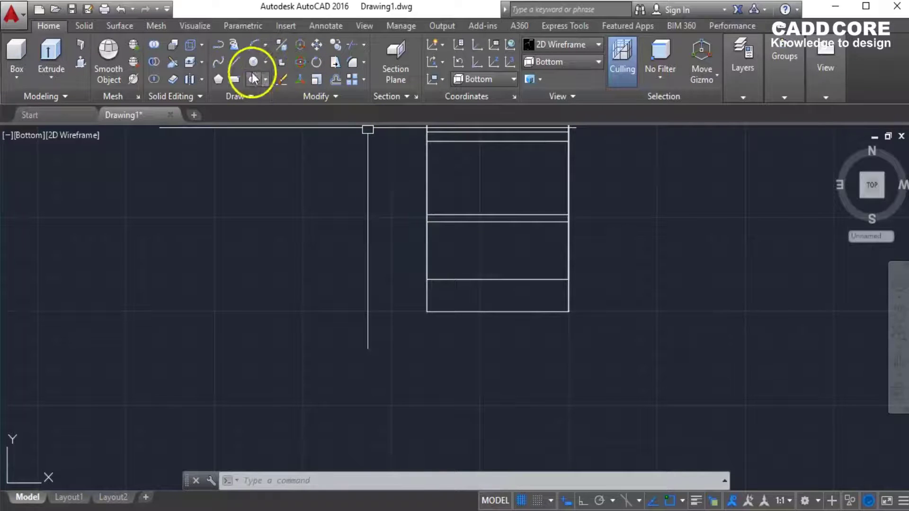
Draw a 60 by 100 rectangle with RECTANG
click(235, 79)
middle_drag(668, 178, 564, 212)
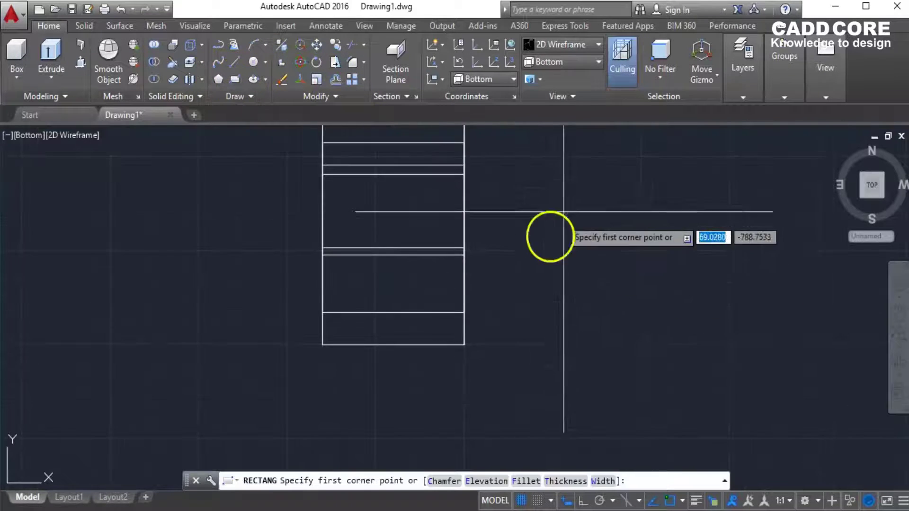
click(556, 179)
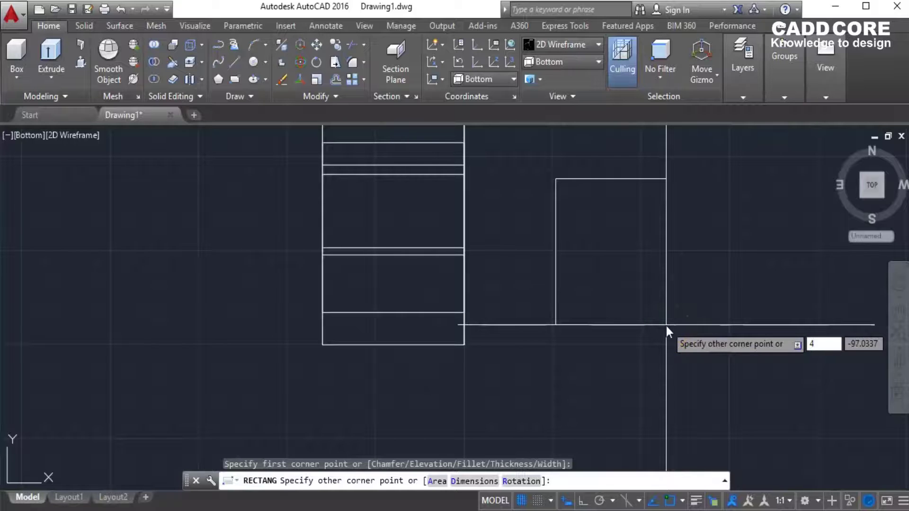
text(60)
key(Tab)
text(100)
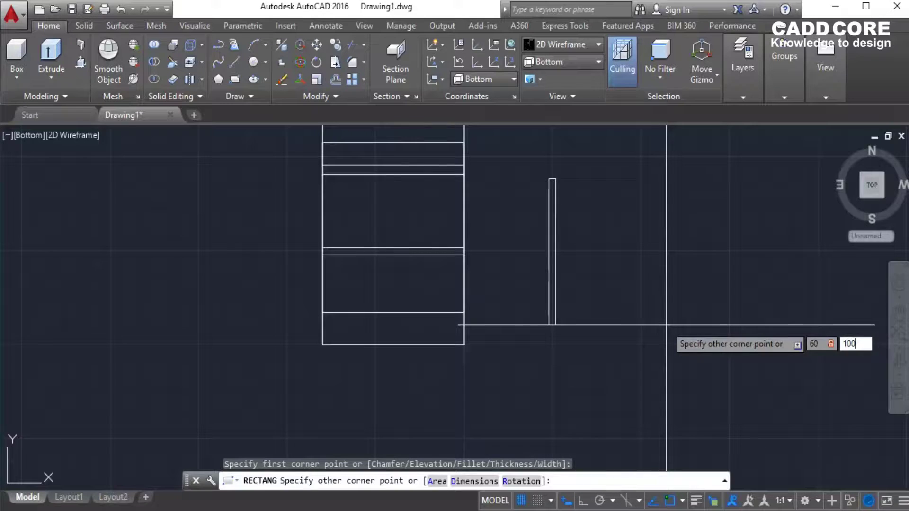
key(Return)
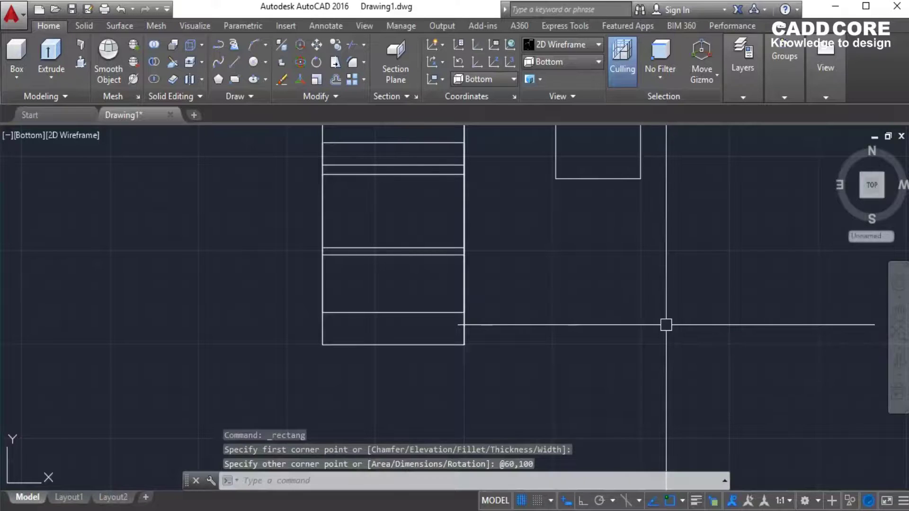
Move the rectangle onto the frame's bottom face
click(641, 178)
scroll(619, 263, down, 4)
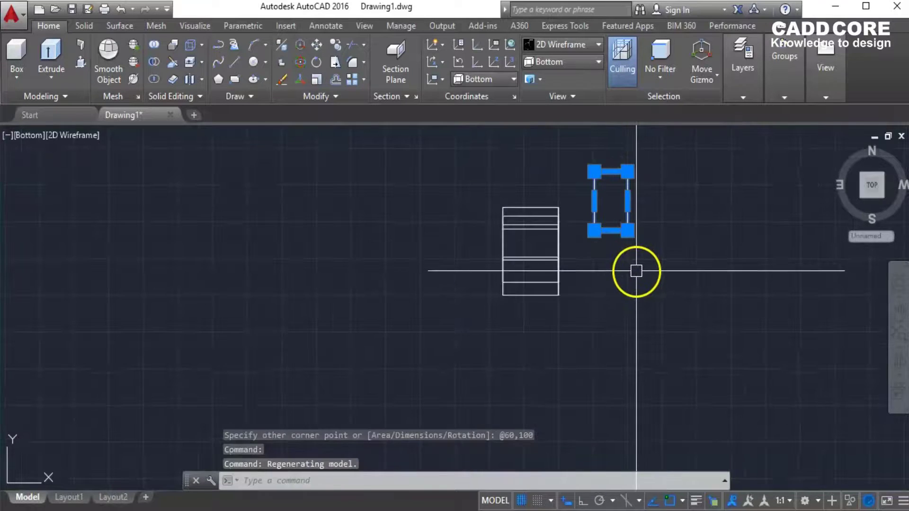
text(m)
key(Return)
scroll(629, 258, up, 3)
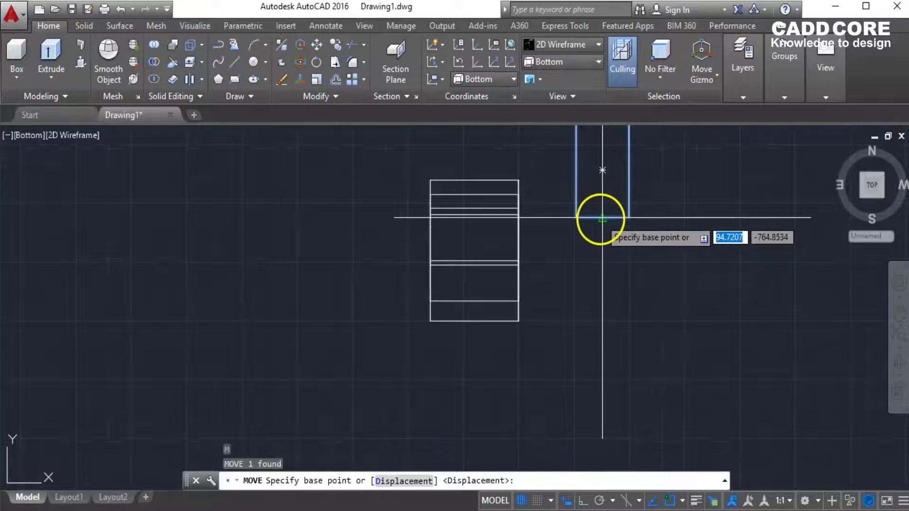
click(601, 219)
scroll(492, 331, up, 2)
scroll(467, 317, up, 2)
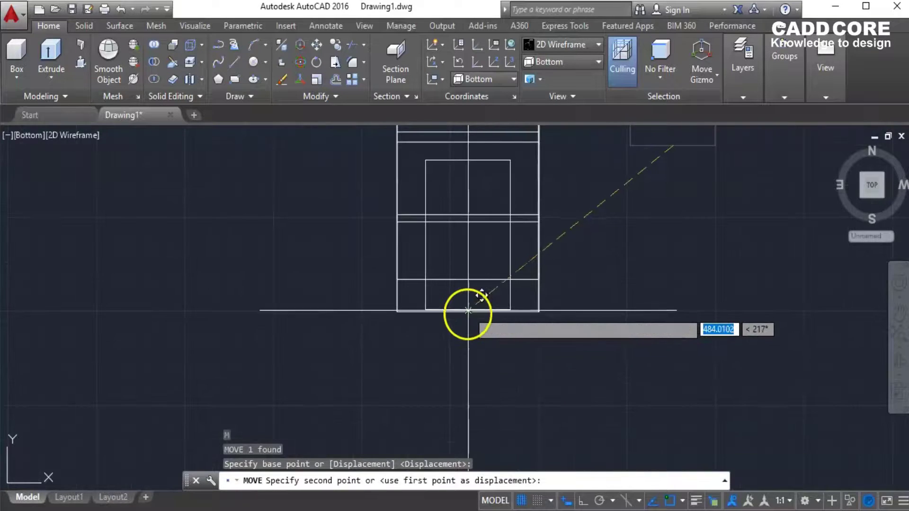
key(Escape)
key(Escape)
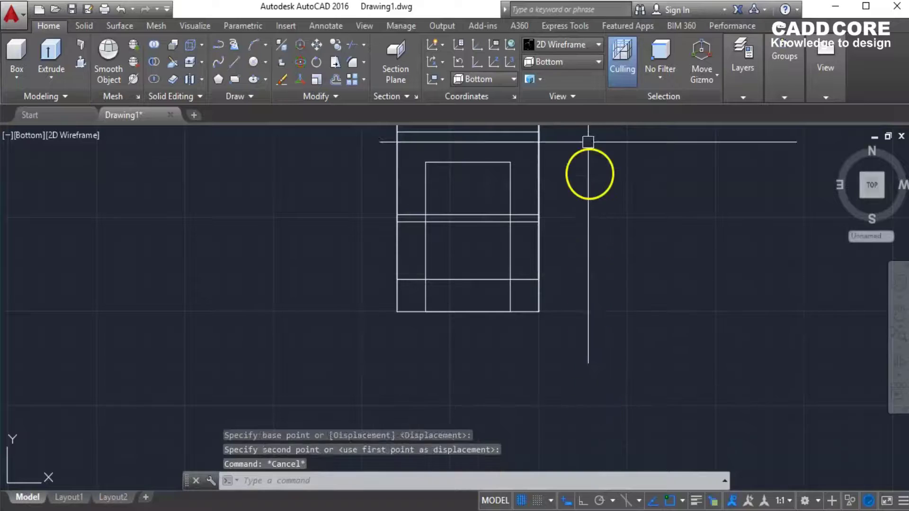
click(571, 62)
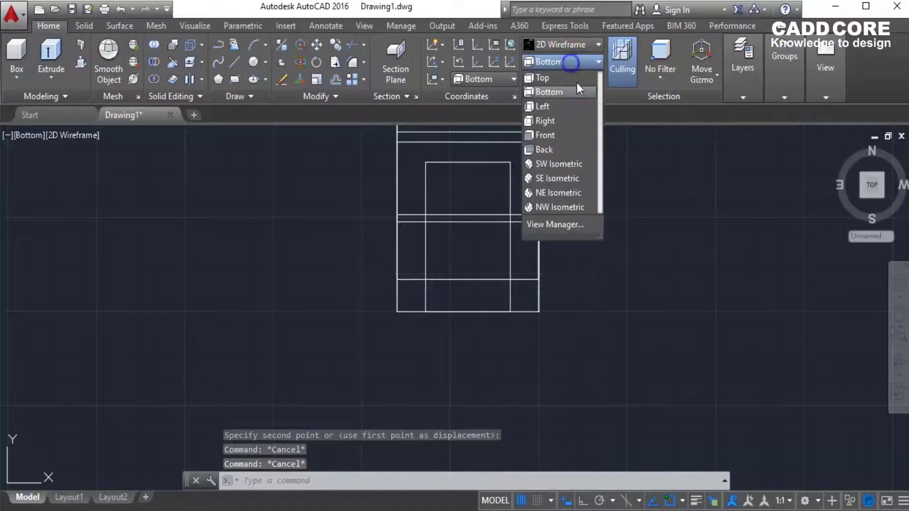
Switch to SW Isometric with Shades of Gray and orbit to the rectangle's face
click(552, 163)
click(559, 44)
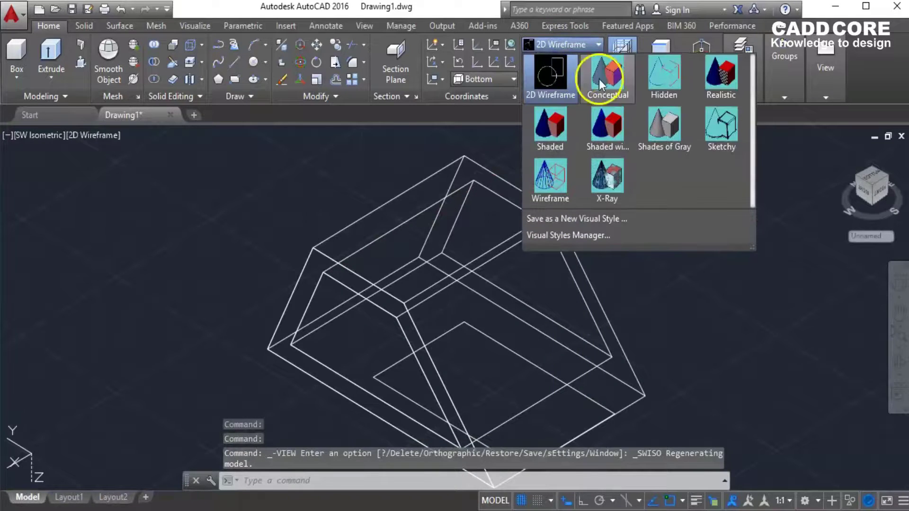
click(662, 124)
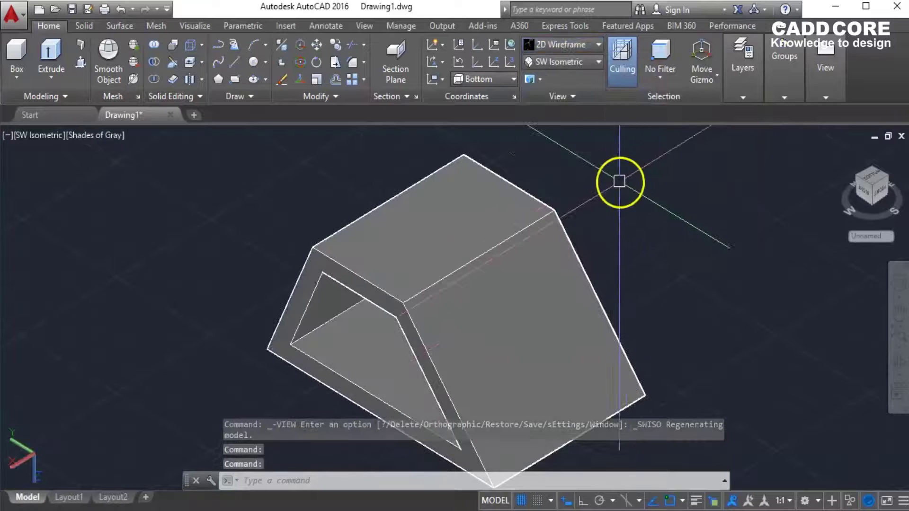
scroll(633, 243, down, 3)
mouse_move(613, 314)
shift+middle_down()
mouse_move(625, 282)
mouse_move(623, 241)
shift+middle_up()
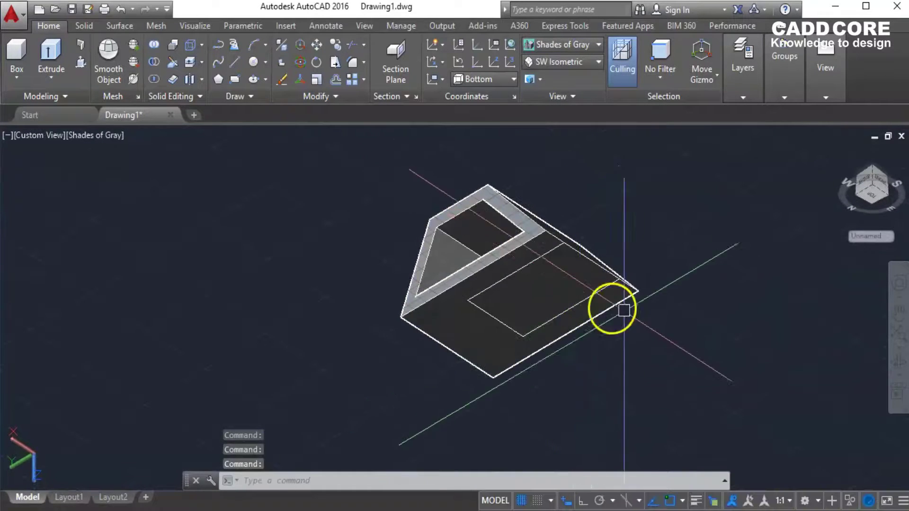
Press-pull the rectangle area to cut the opening through the face
click(81, 61)
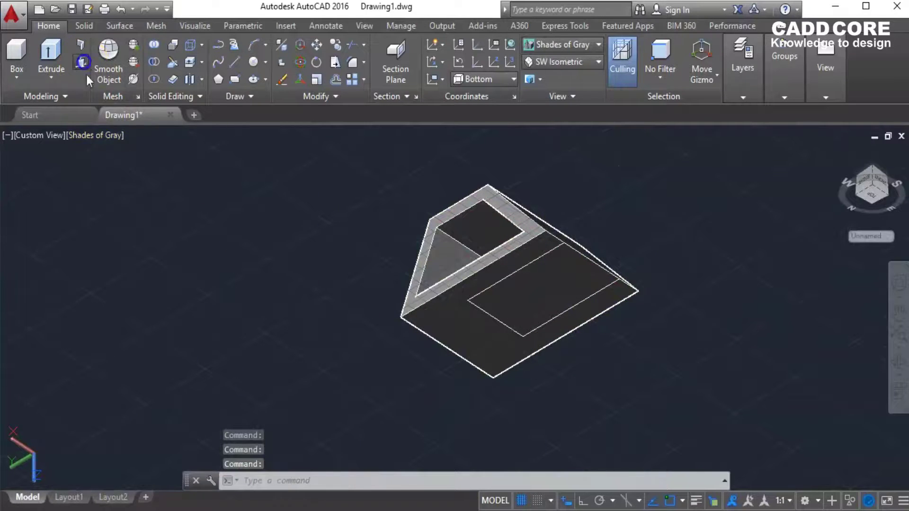
click(536, 294)
scroll(530, 284, down, 5)
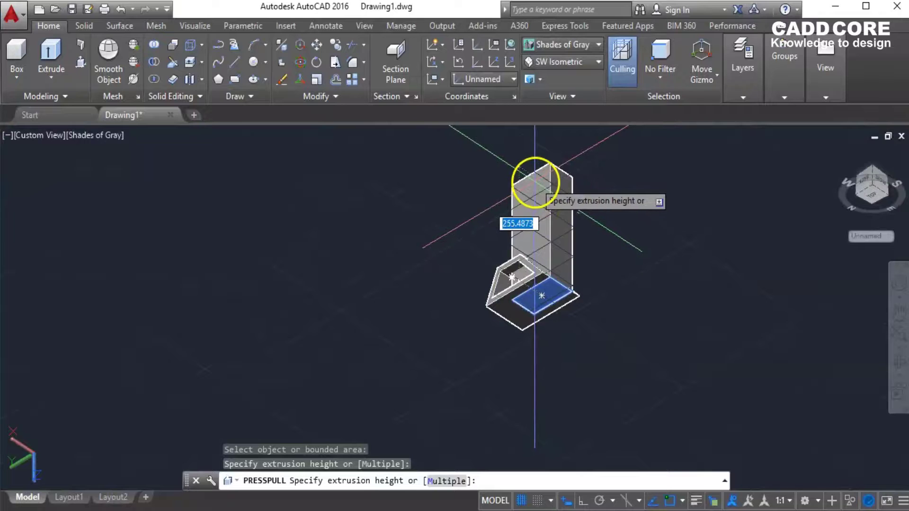
click(536, 181)
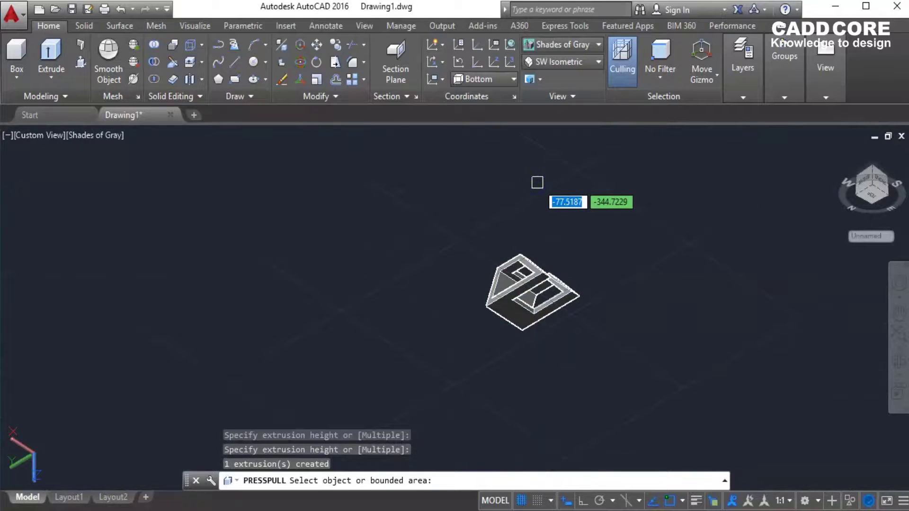
key(Escape)
Orbit below the model and delete the leftover rectangle outline
shift+middle_drag(634, 273, 575, 351)
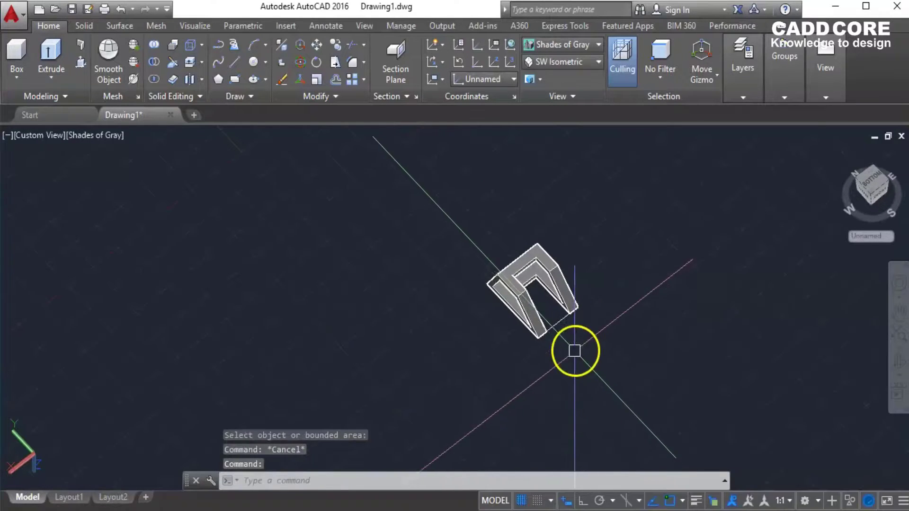
scroll(575, 351, up, 2)
click(531, 290)
key(Delete)
scroll(585, 237, up, 2)
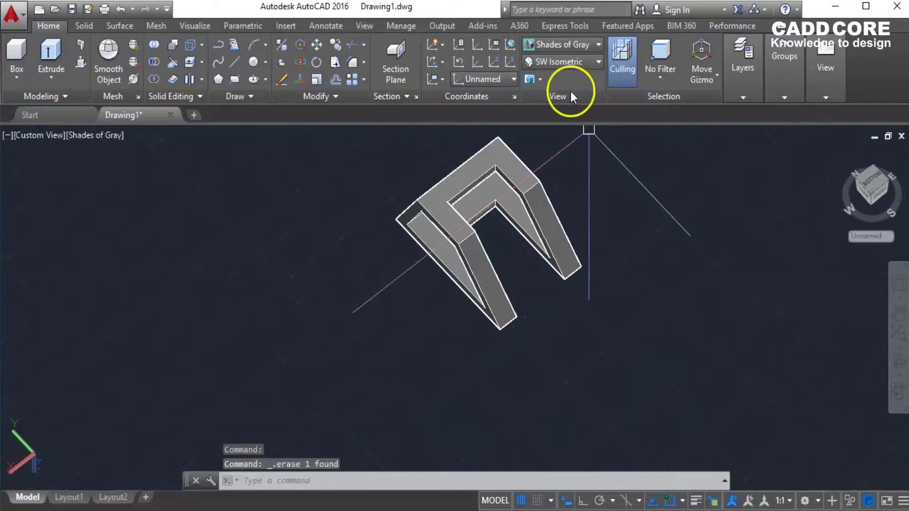
click(565, 63)
Return to SW Isometric and zoom out on the bracket with its 60×100 opening
click(562, 163)
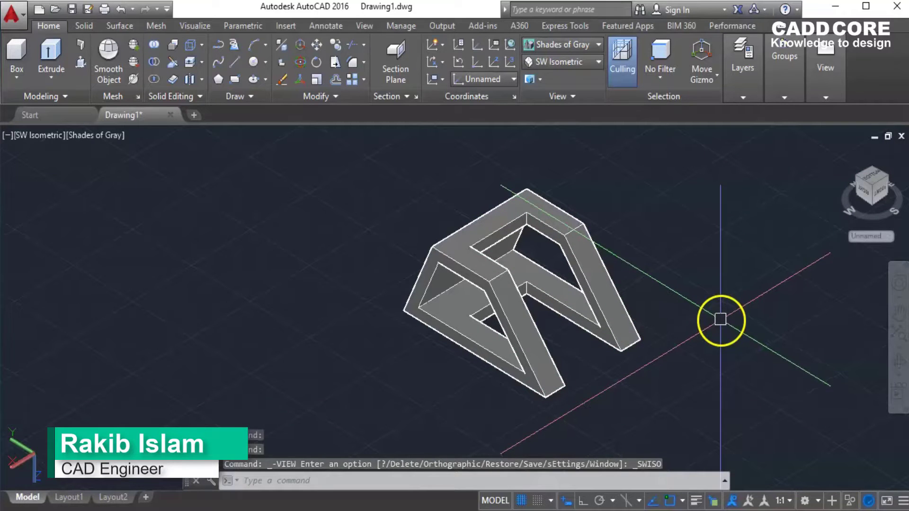
scroll(717, 327, down, 1)
scroll(681, 344, down, 1)
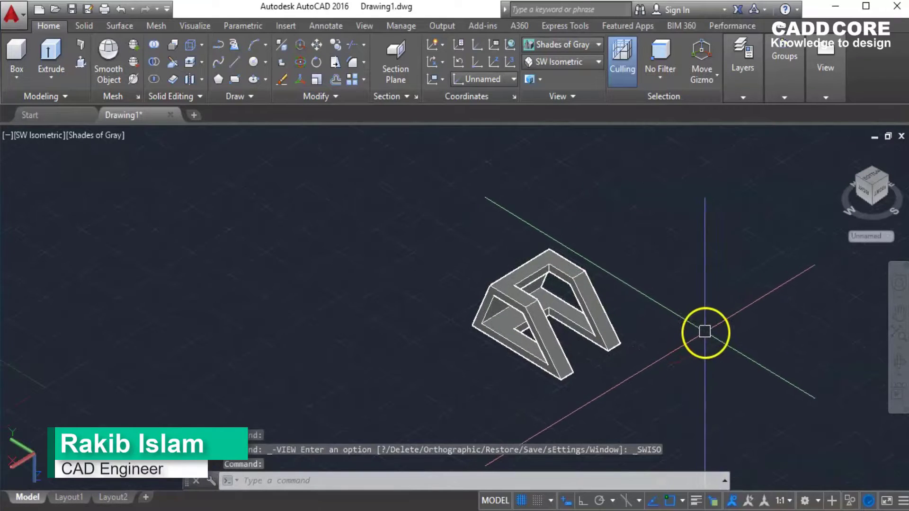